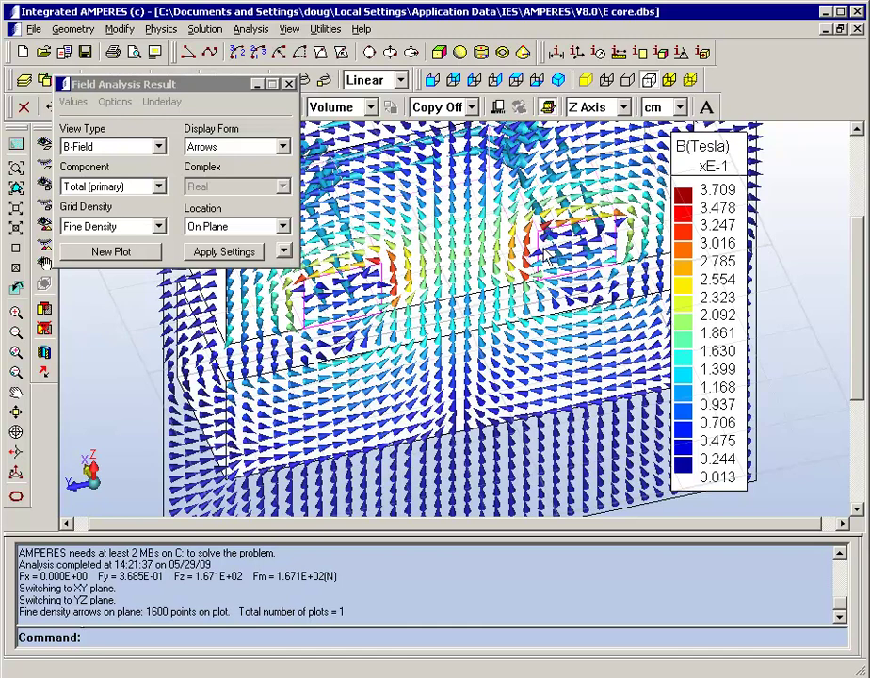
Step: Close the Field Analysis Result dialog so the E-core B-field arrow plot stays visible
{"action": "left_click", "coordinate": [289, 86]}
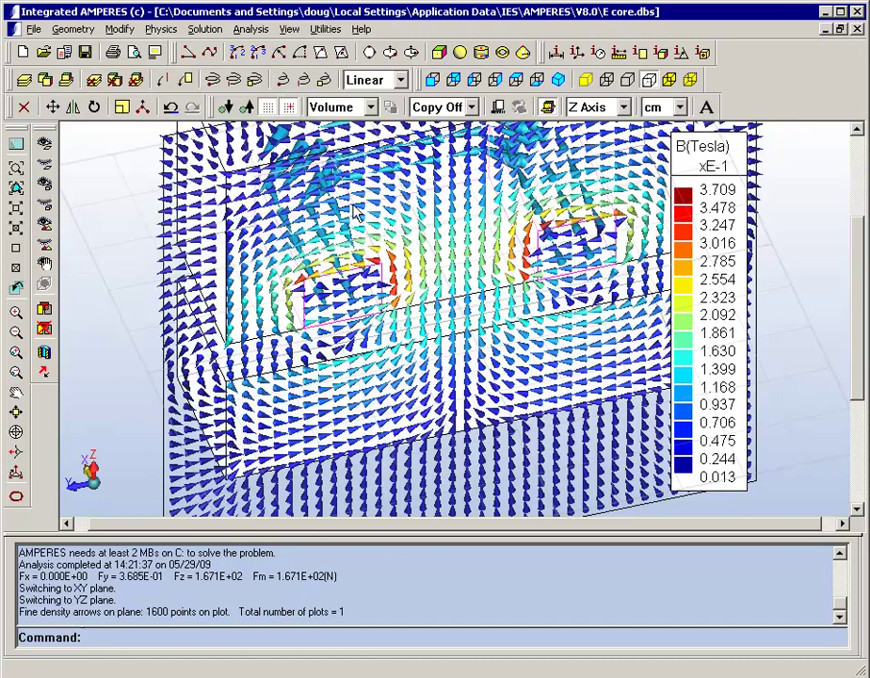
Step: Refine and re-solve the E-core actuator mesh three times with Refine Solution
{"action": "left_click", "coordinate": [202, 28]}
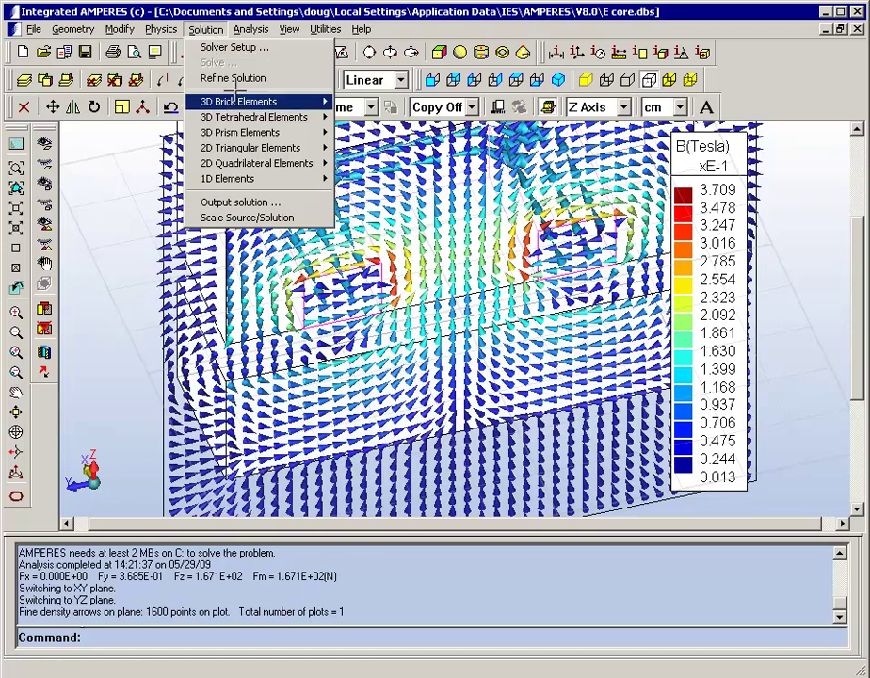
{"action": "mouse_move", "coordinate": [242, 148]}
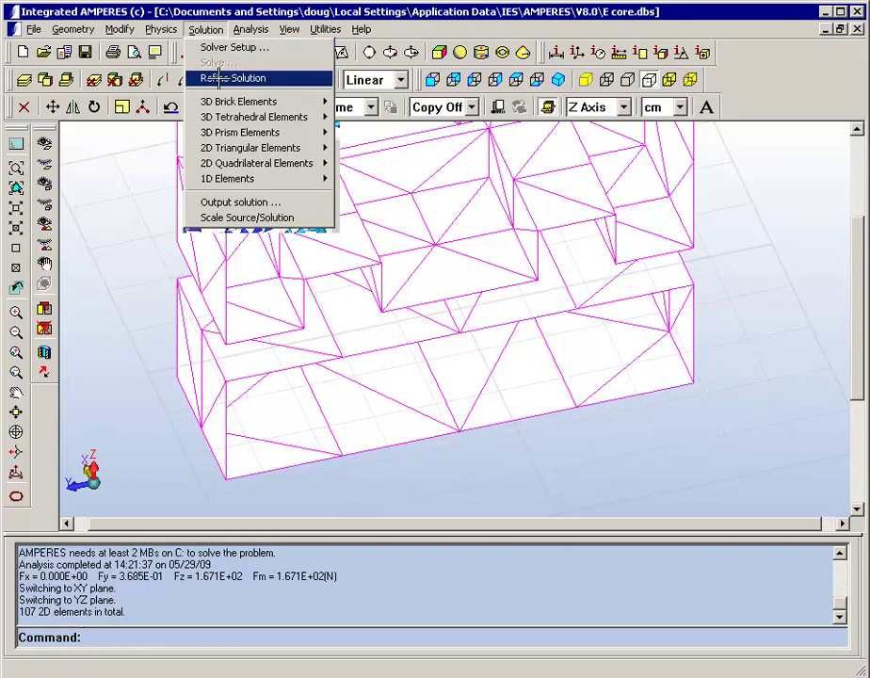
{"action": "left_click", "coordinate": [220, 79]}
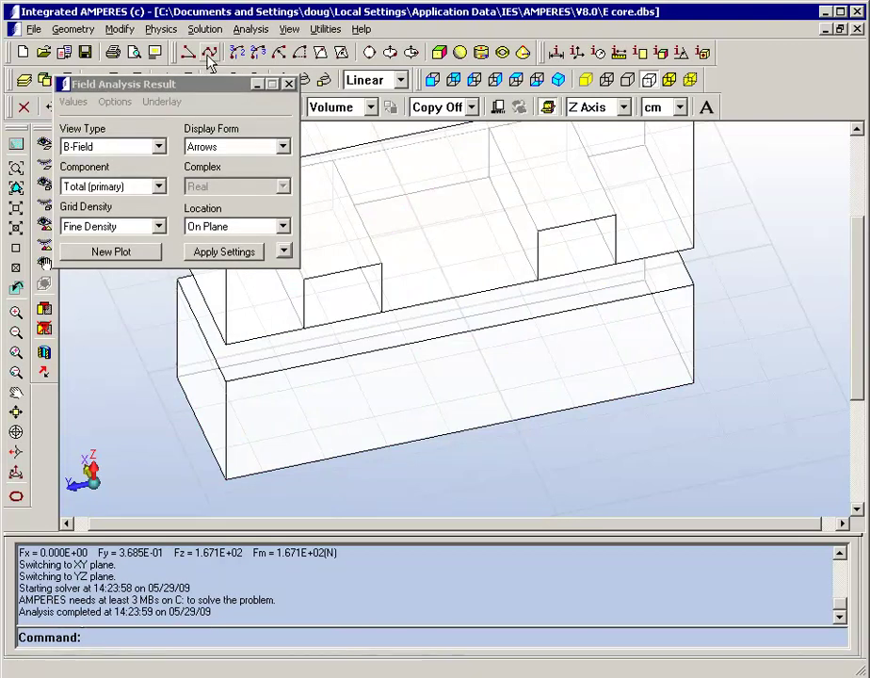
{"action": "left_click", "coordinate": [204, 32]}
{"action": "left_click", "coordinate": [222, 81]}
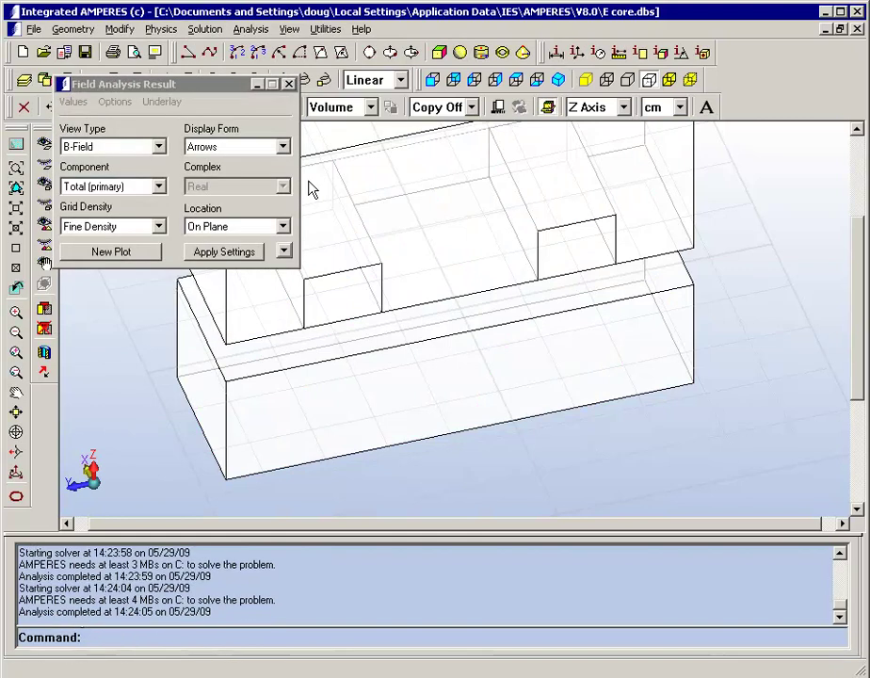
{"action": "left_click", "coordinate": [205, 29]}
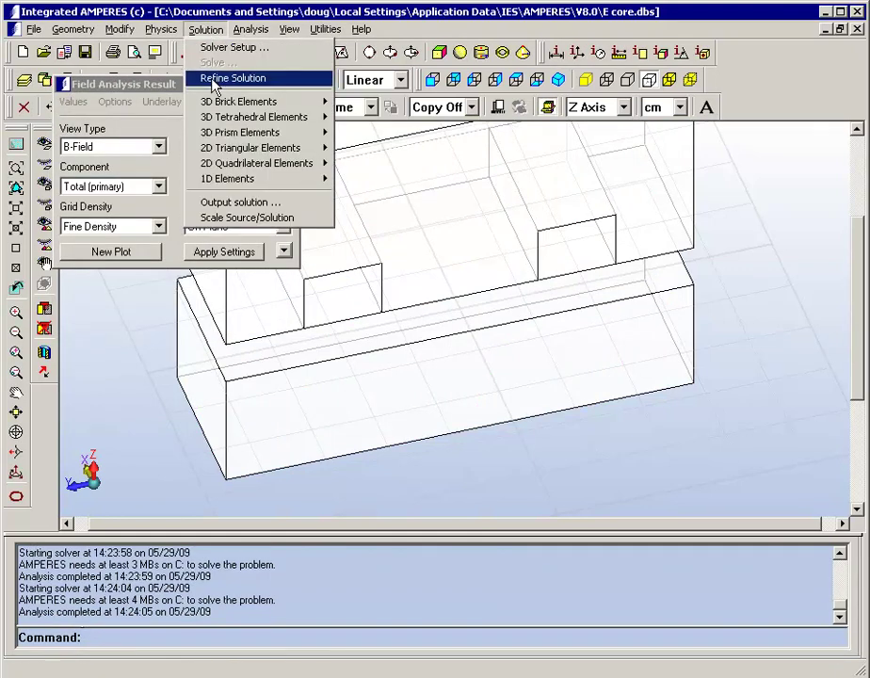
{"action": "left_click", "coordinate": [211, 81]}
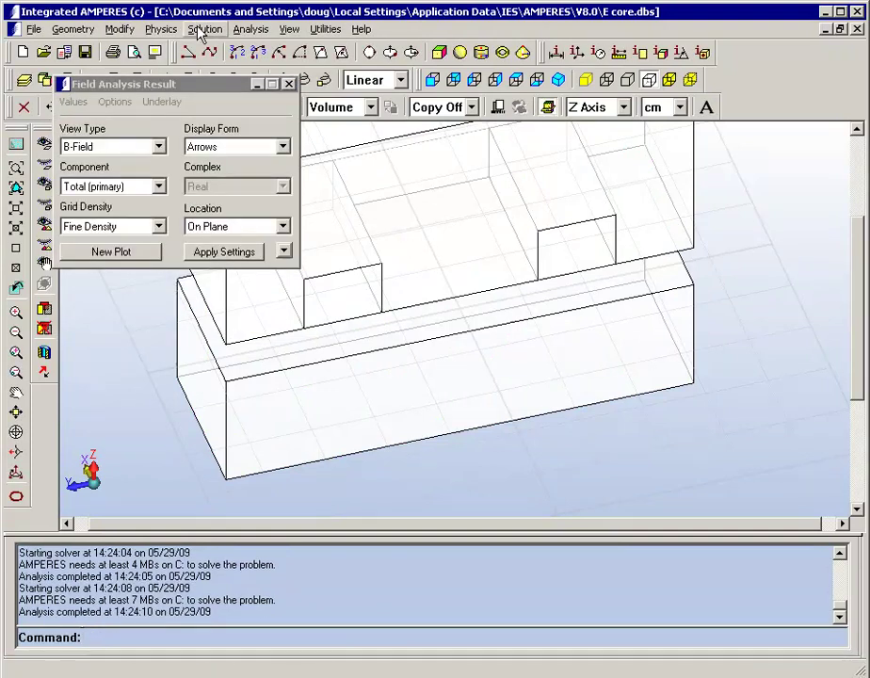
Step: Show the 306-element 2D triangular surface mesh and rotate out to see it whole
{"action": "left_click", "coordinate": [206, 29]}
{"action": "left_click", "coordinate": [242, 151]}
{"action": "mouse_move", "coordinate": [242, 153]}
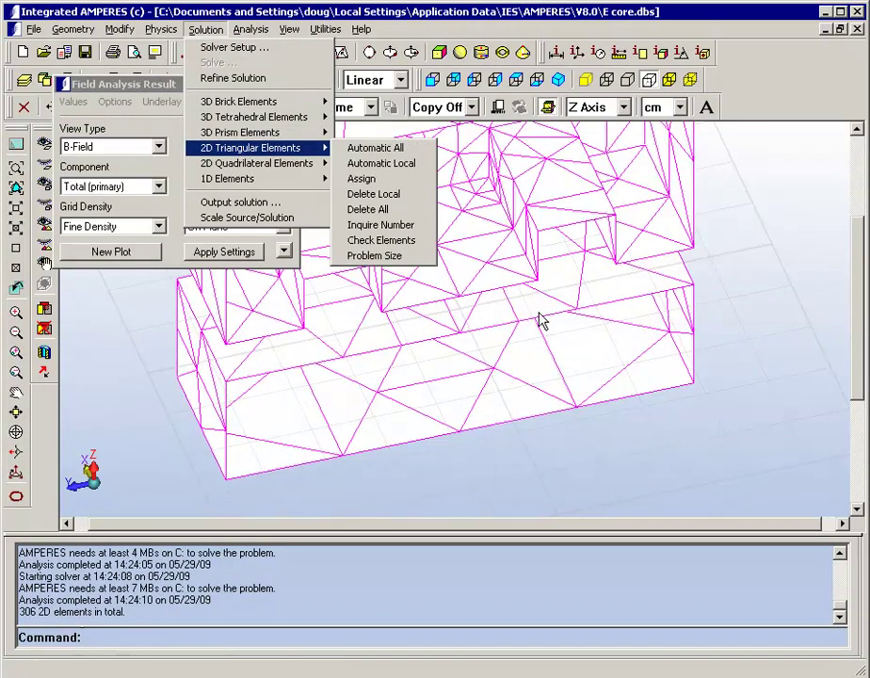
{"action": "left_click", "coordinate": [428, 365]}
{"action": "left_click_drag", "start_coordinate": [426, 362], "coordinate": [450, 375]}
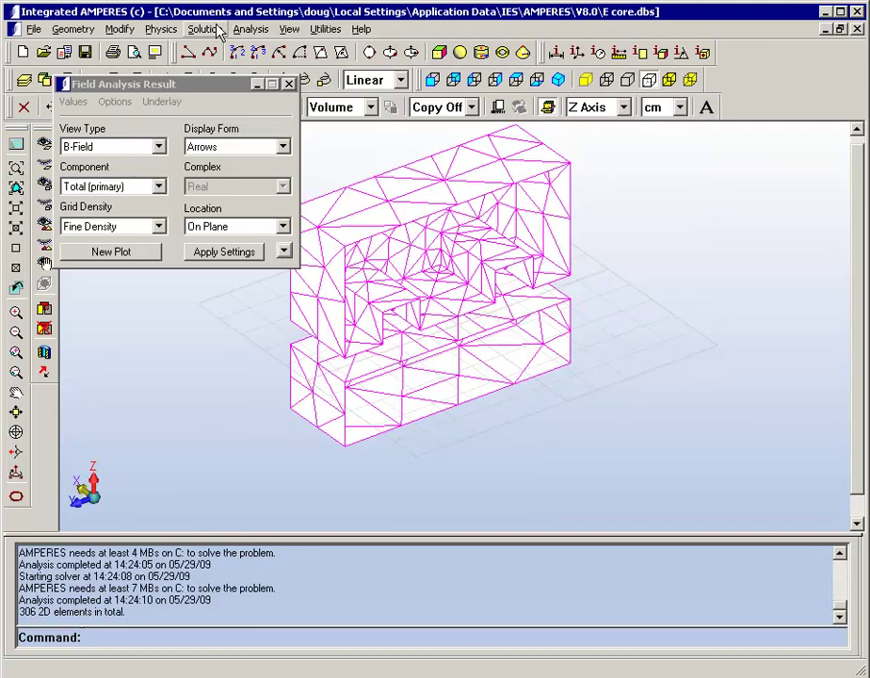
Step: Compute the Amperian force on the lower armature volume of the refined model
{"action": "left_click", "coordinate": [250, 29]}
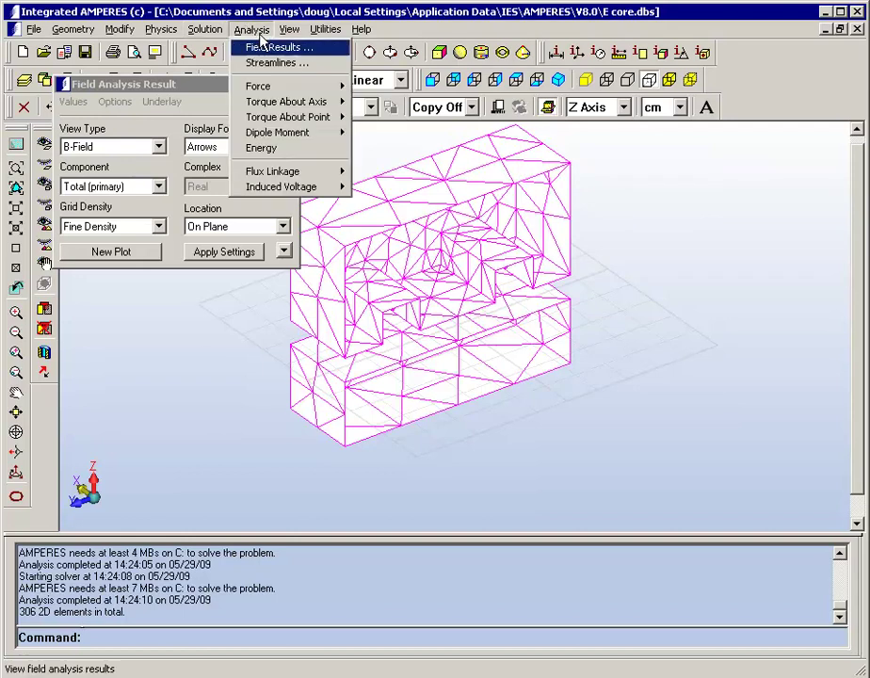
{"action": "mouse_move", "coordinate": [334, 87]}
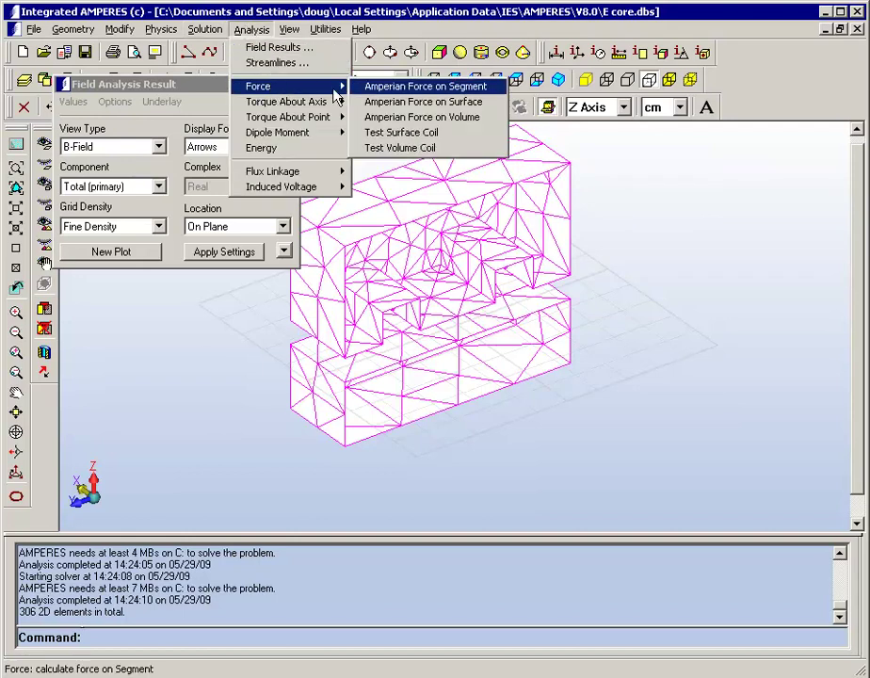
{"action": "left_click", "coordinate": [414, 117]}
{"action": "left_click", "coordinate": [388, 384]}
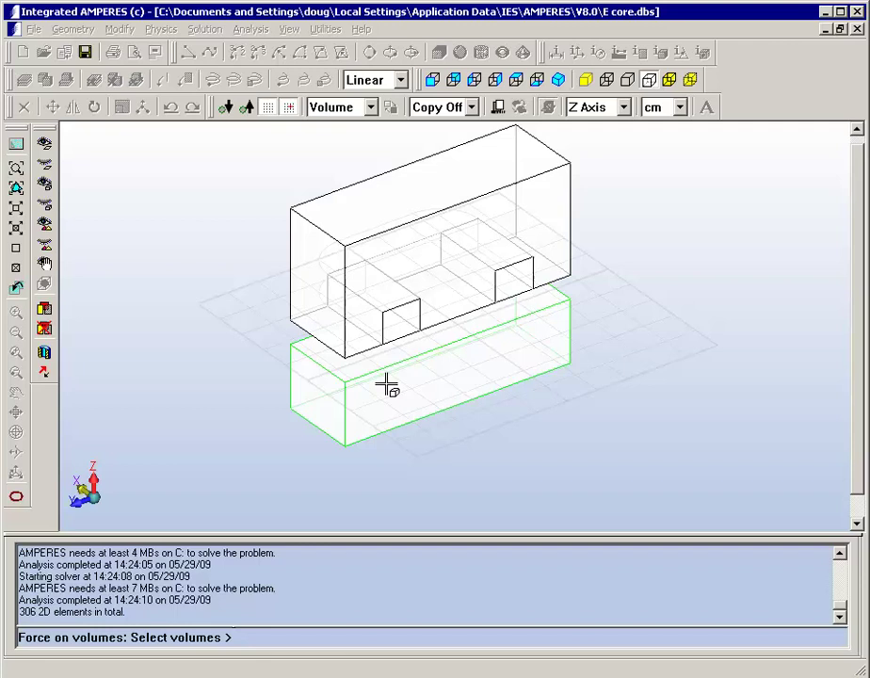
{"action": "key", "text": "Return"}
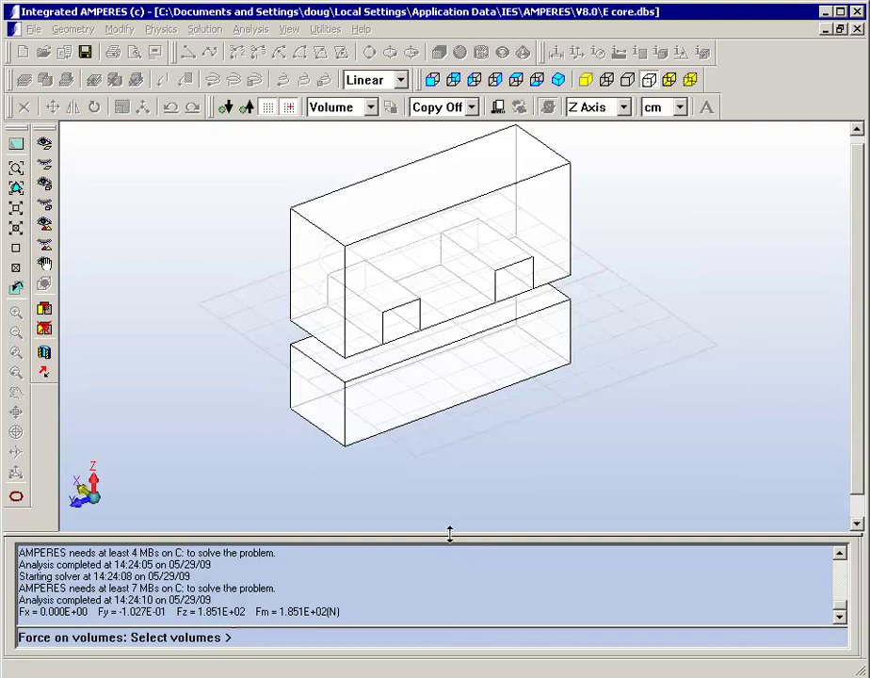
{"action": "key", "text": "Escape"}
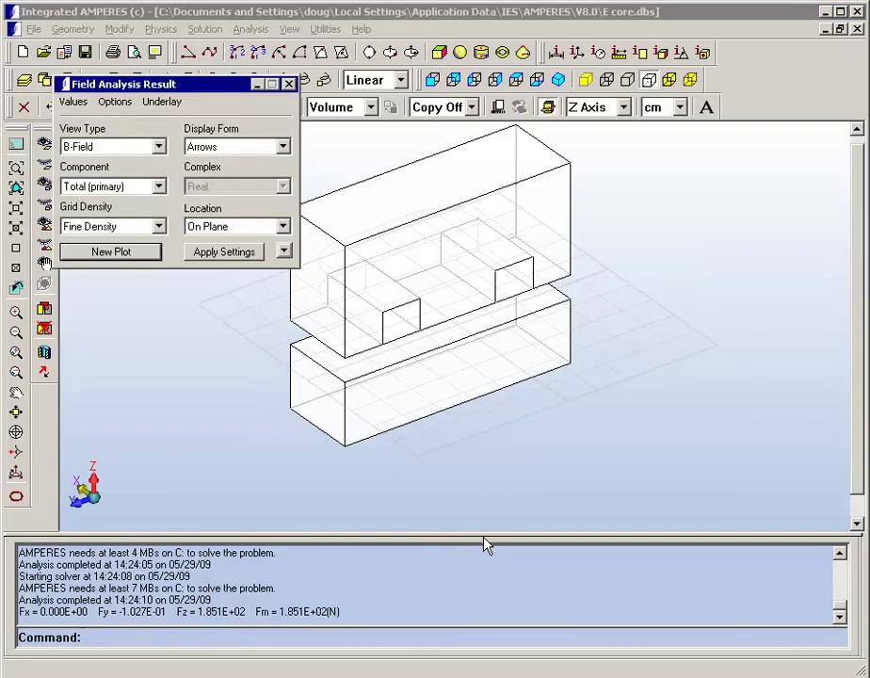
Step: Compare Fz in the message log: 1.671E+02 before refinement versus 1.851E+02 N now
{"action": "left_click_drag", "start_coordinate": [484, 532], "coordinate": [484, 450]}
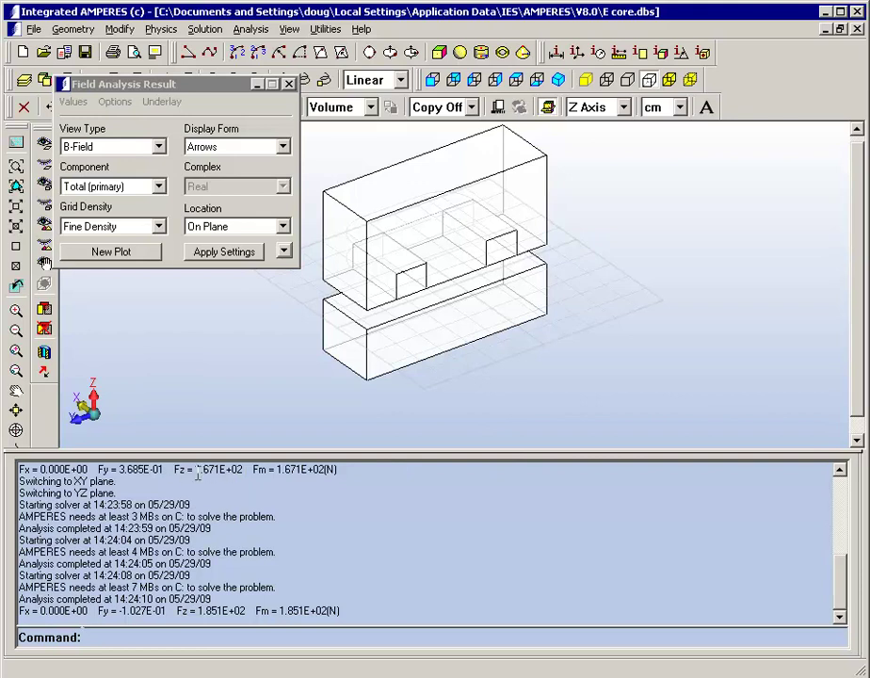
{"action": "left_click_drag", "start_coordinate": [196, 469], "coordinate": [242, 470]}
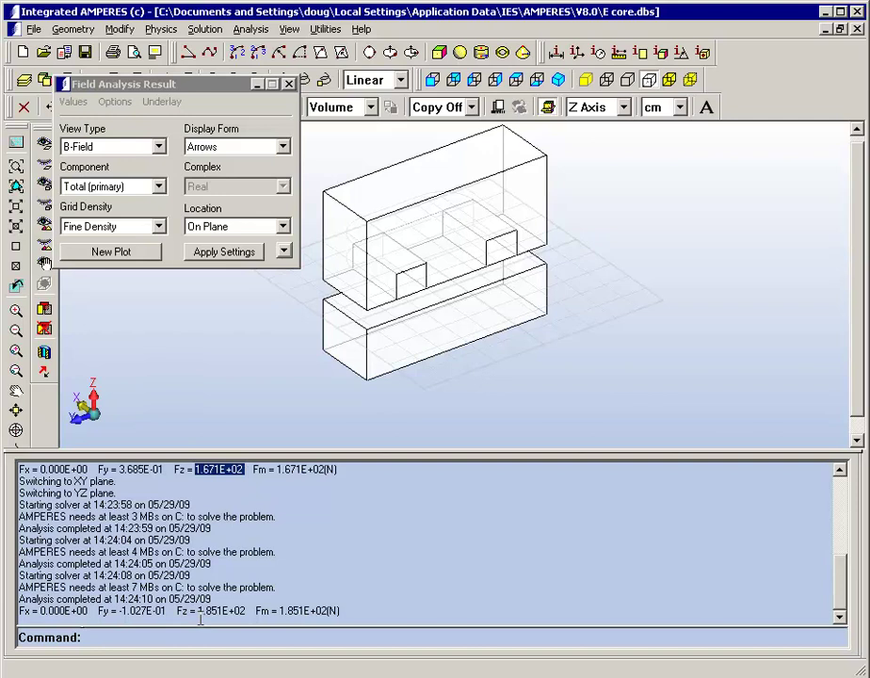
{"action": "left_click_drag", "start_coordinate": [198, 612], "coordinate": [245, 613]}
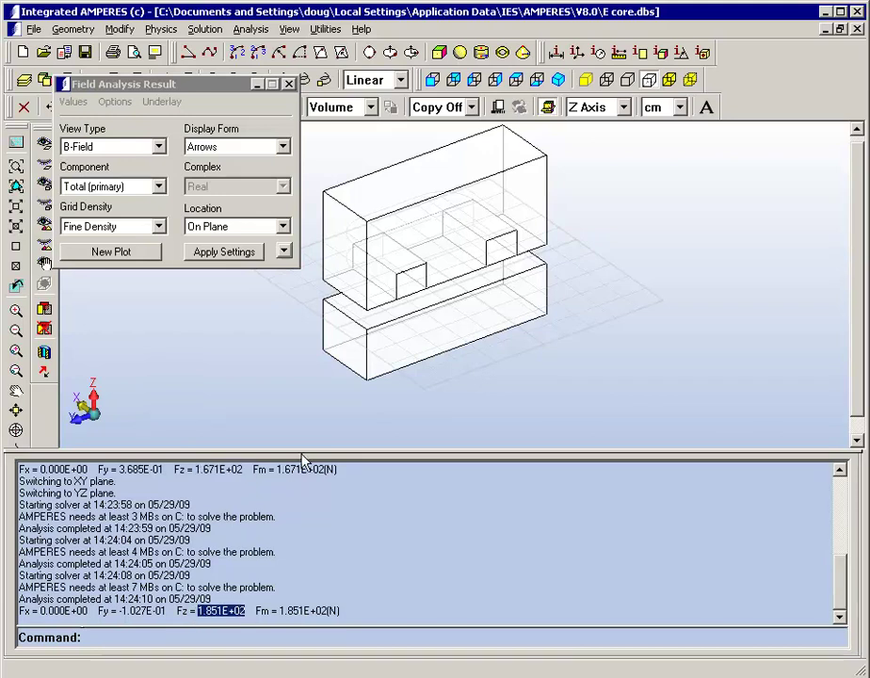
{"action": "left_click_drag", "start_coordinate": [298, 453], "coordinate": [301, 513]}
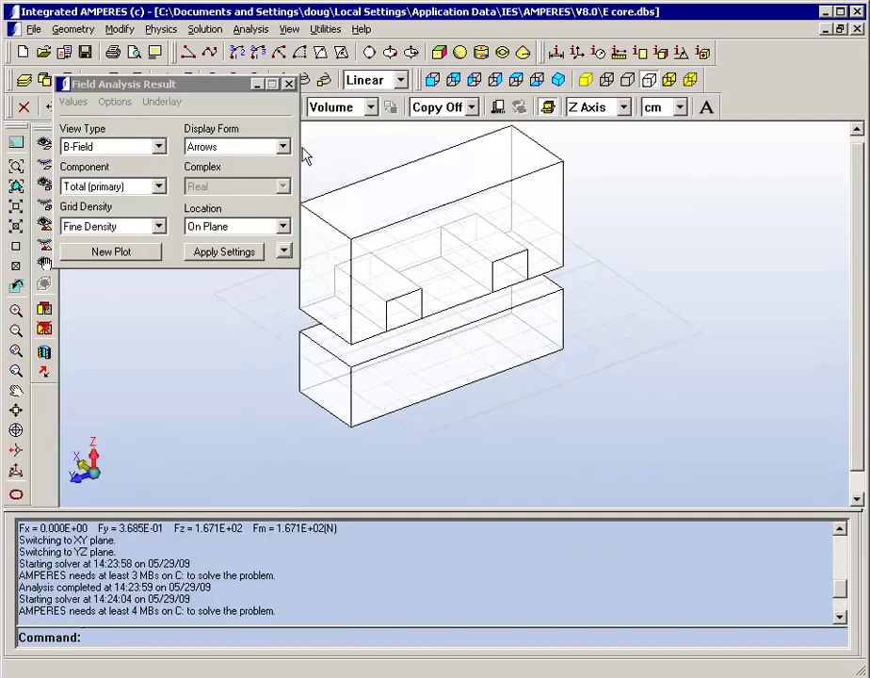
Step: Switch to contour display and define a plane through the E core, yielding 1600-point B-magnitude contours
{"action": "left_click", "coordinate": [283, 149]}
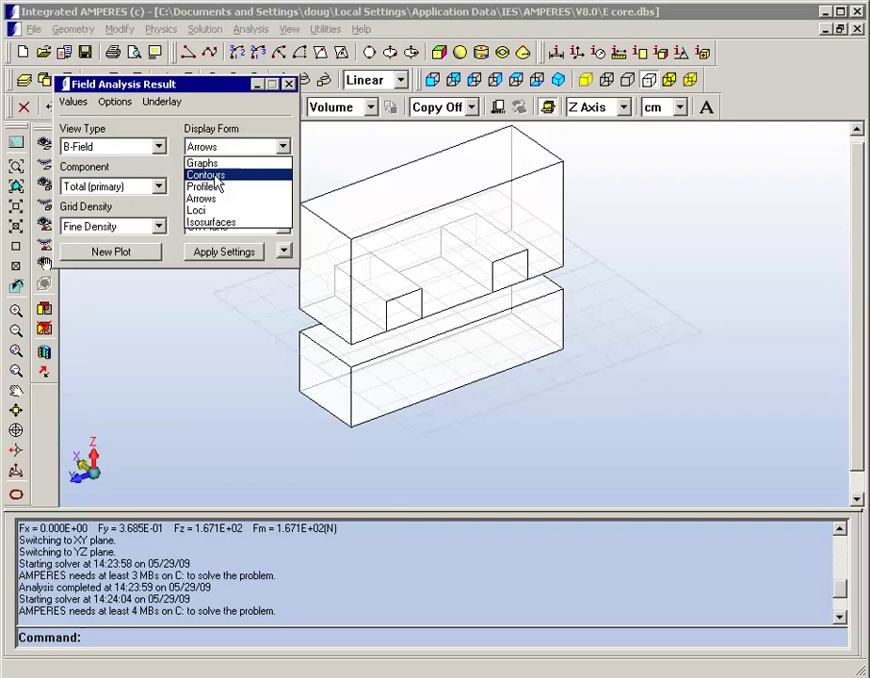
{"action": "left_click", "coordinate": [207, 175]}
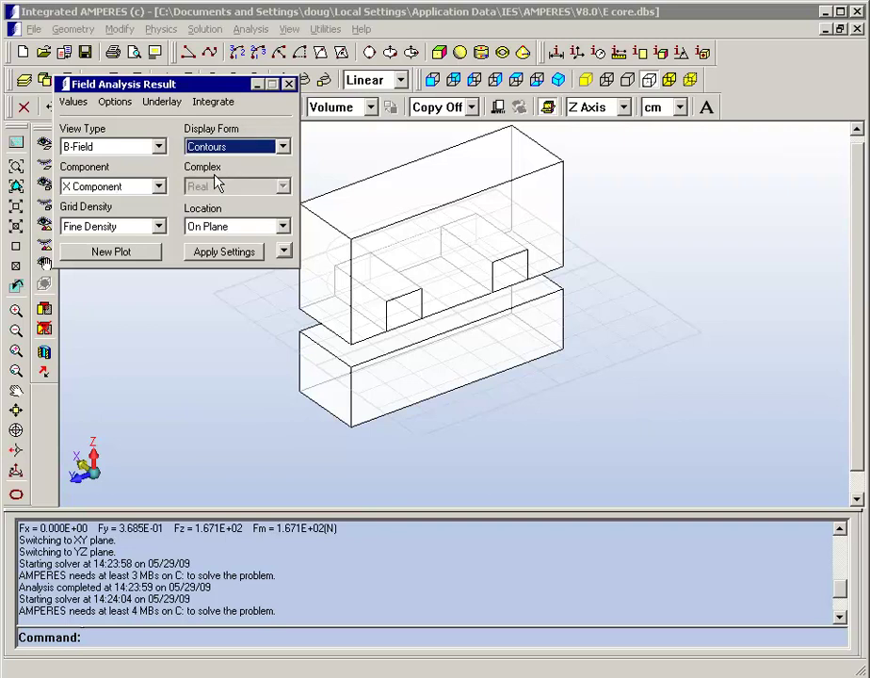
{"action": "left_click", "coordinate": [129, 256]}
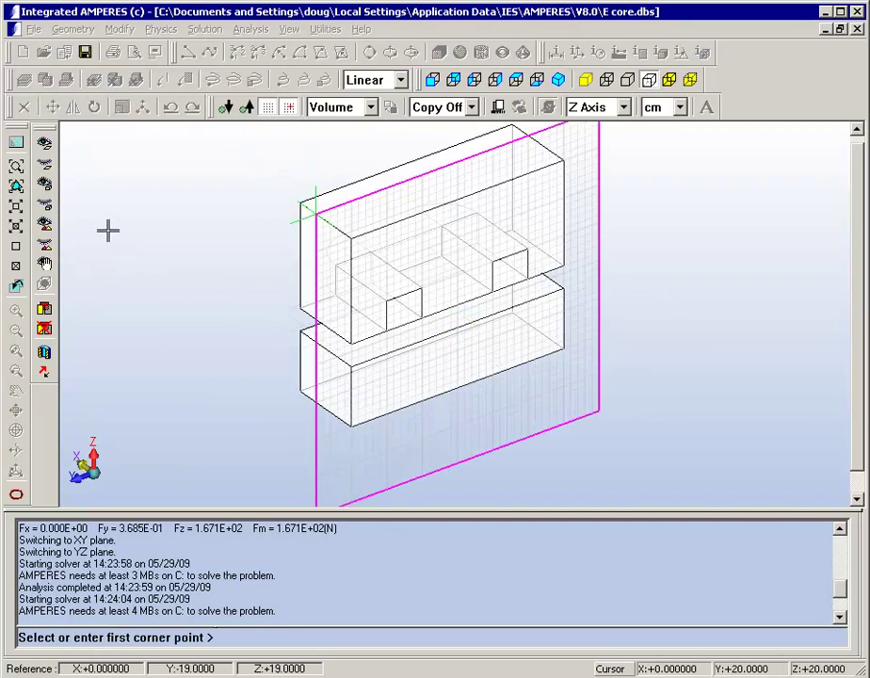
{"action": "left_click", "coordinate": [322, 500]}
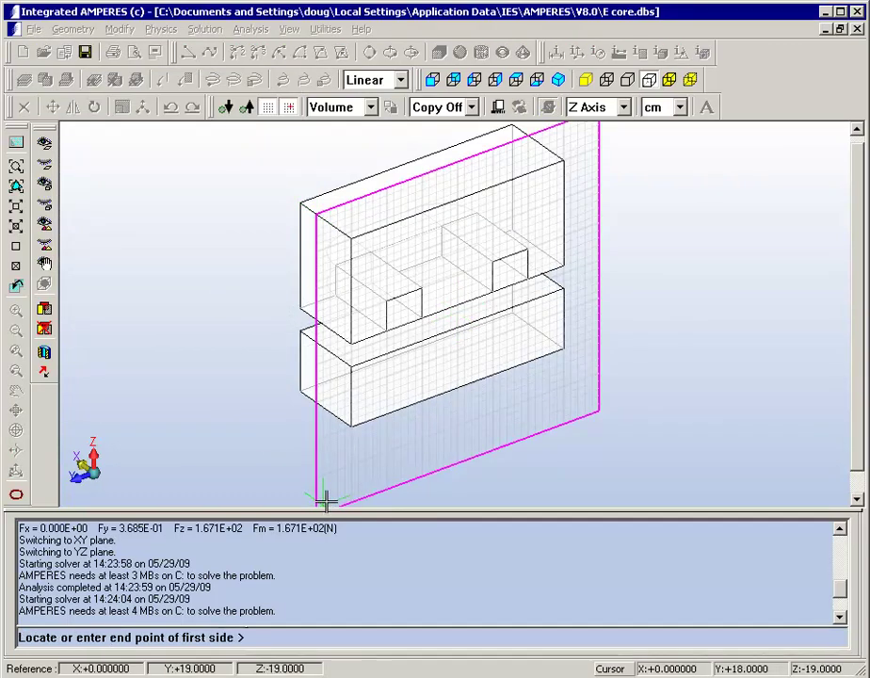
{"action": "left_click", "coordinate": [595, 405]}
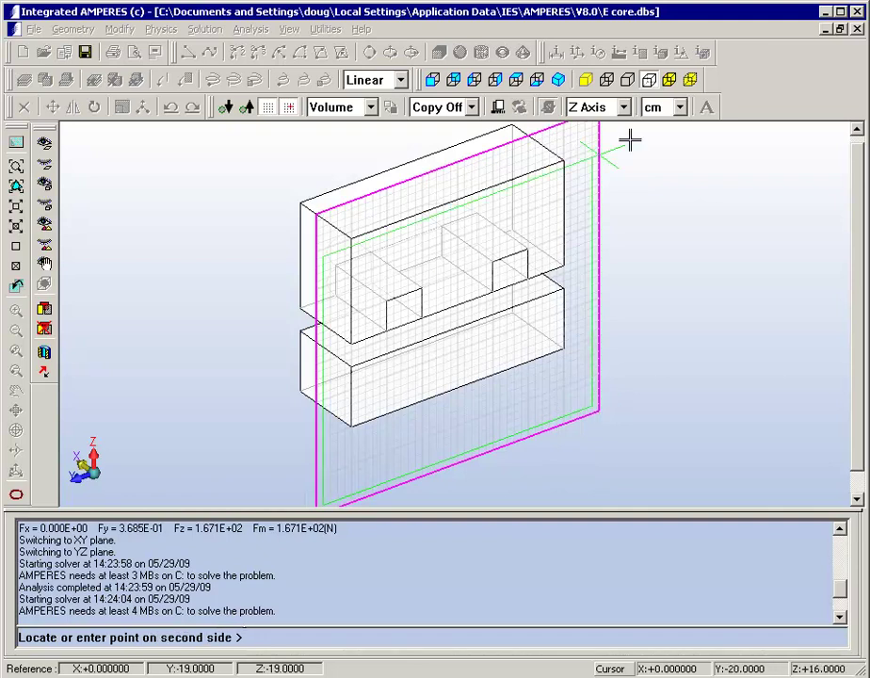
{"action": "left_click", "coordinate": [560, 132]}
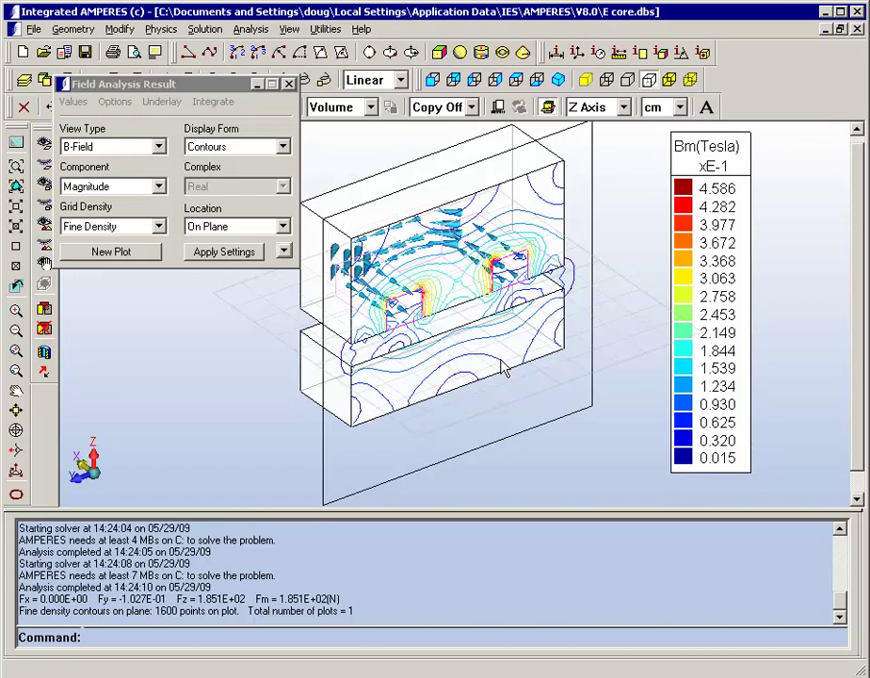
{"action": "middle_click_drag", "start_coordinate": [495, 374], "coordinate": [455, 351]}
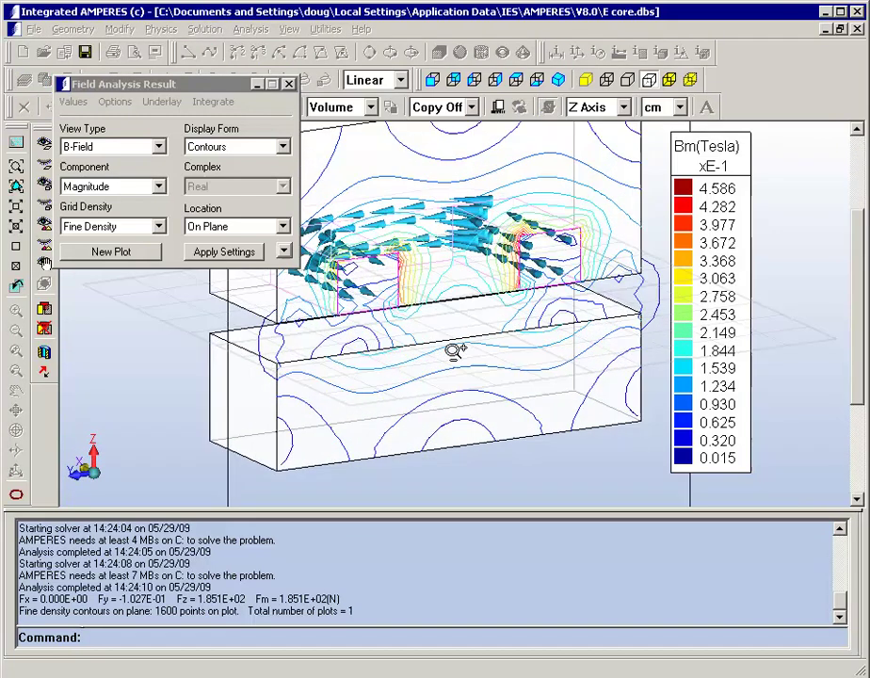
{"action": "scroll", "coordinate": [456, 350], "scroll_direction": "up", "scroll_amount": 2}
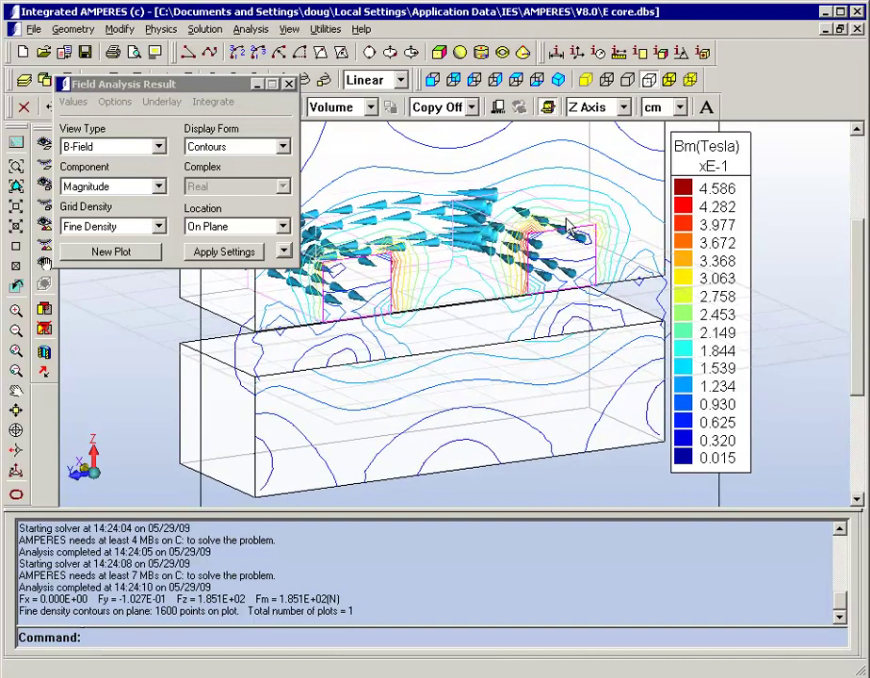
Step: Try the Black Lines and then Gray Lines contour presentations
{"action": "left_click", "coordinate": [284, 252]}
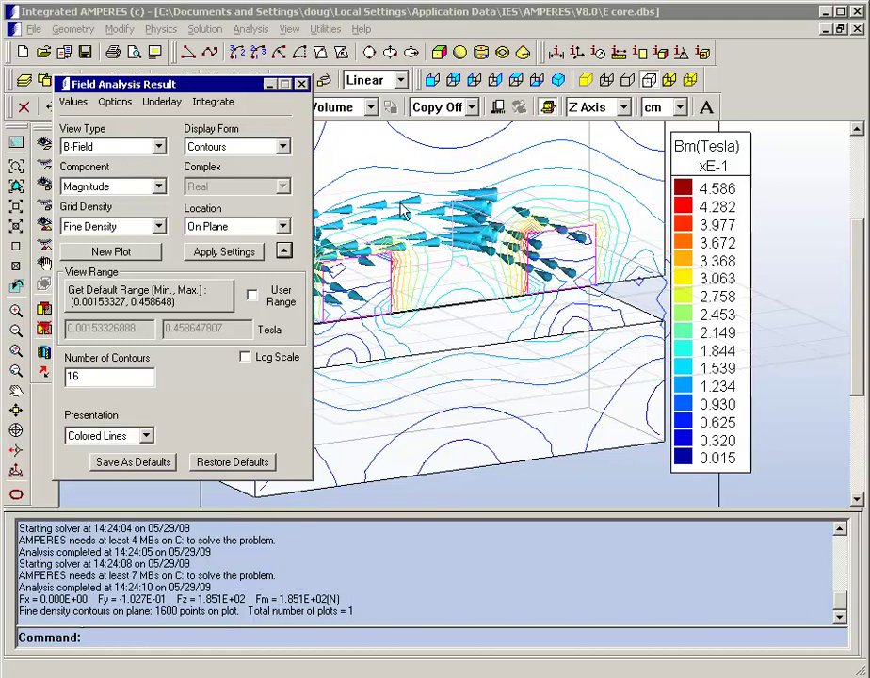
{"action": "left_click", "coordinate": [146, 436]}
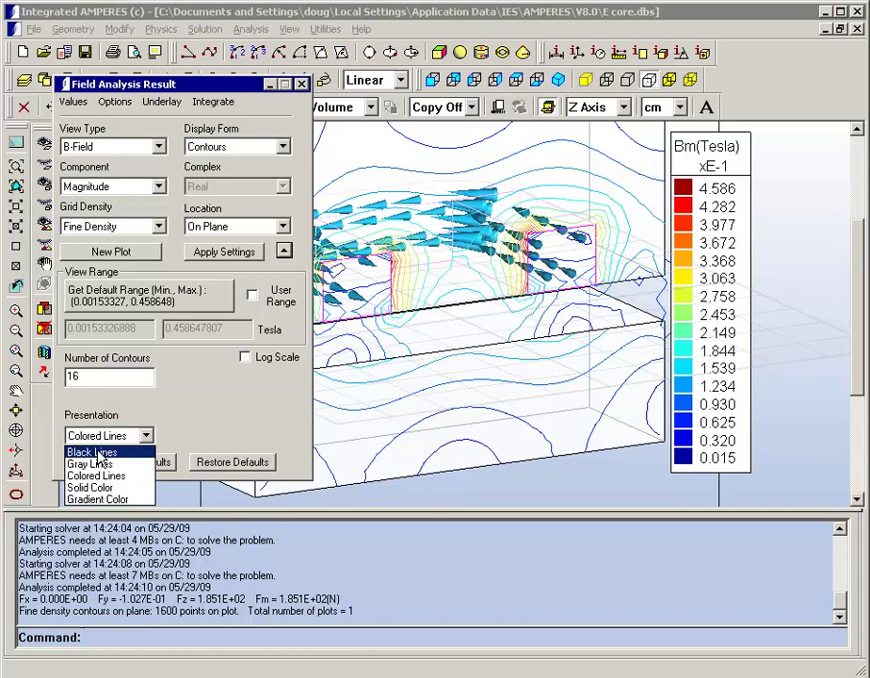
{"action": "left_click", "coordinate": [94, 452]}
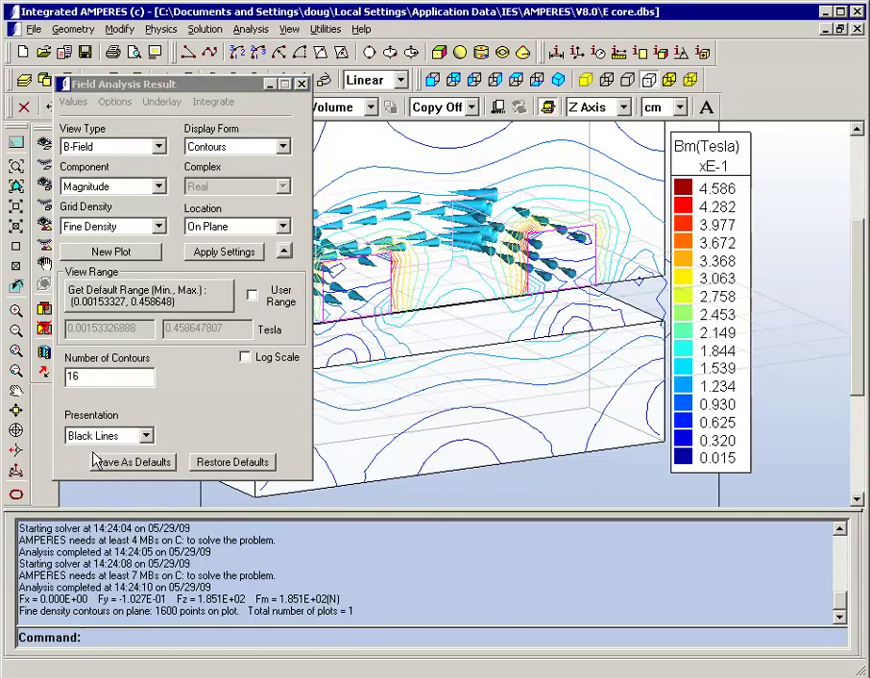
{"action": "left_click", "coordinate": [209, 255]}
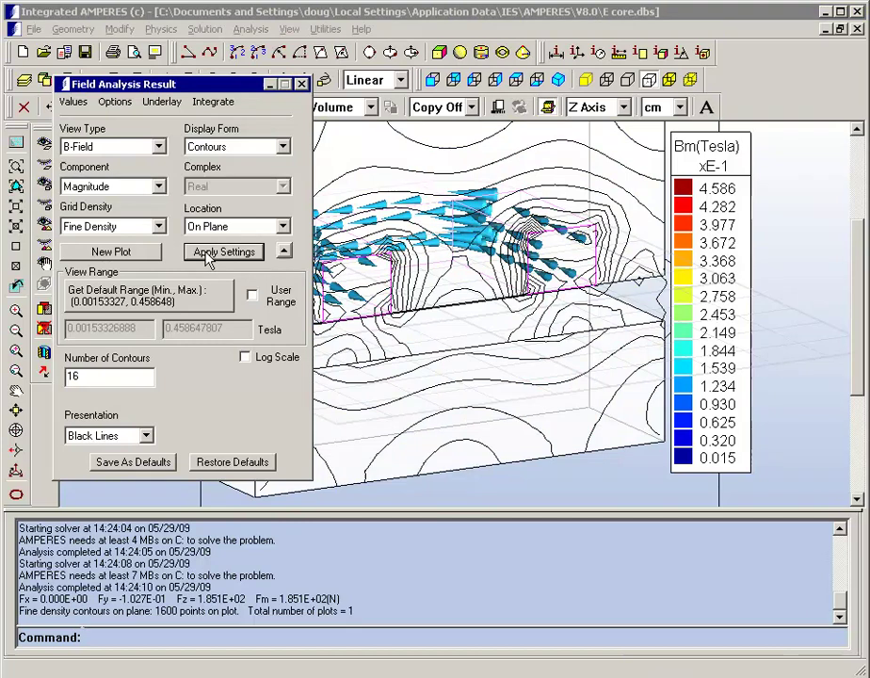
{"action": "left_click", "coordinate": [142, 436]}
{"action": "left_click", "coordinate": [92, 464]}
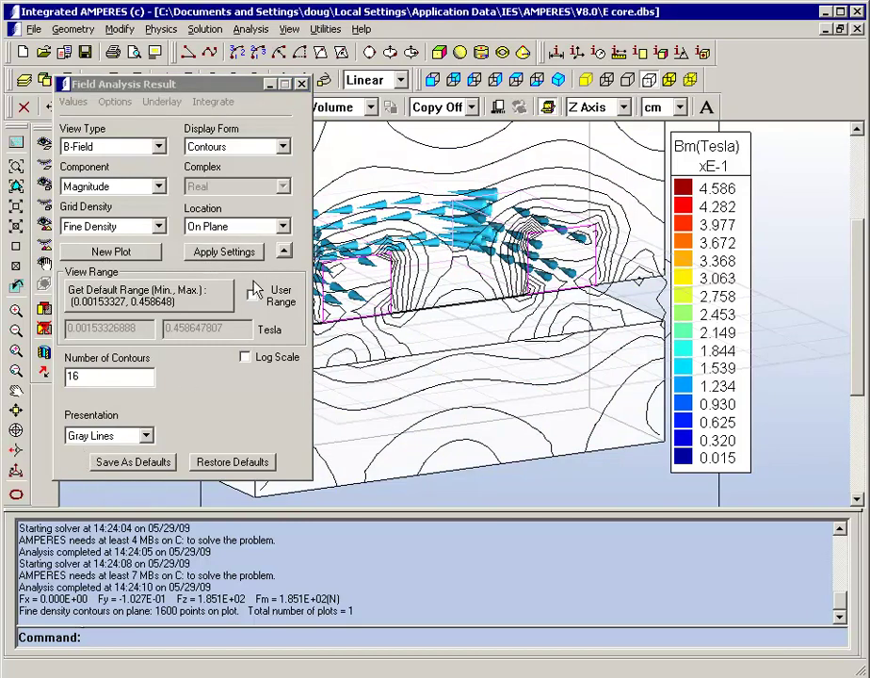
{"action": "left_click", "coordinate": [224, 252]}
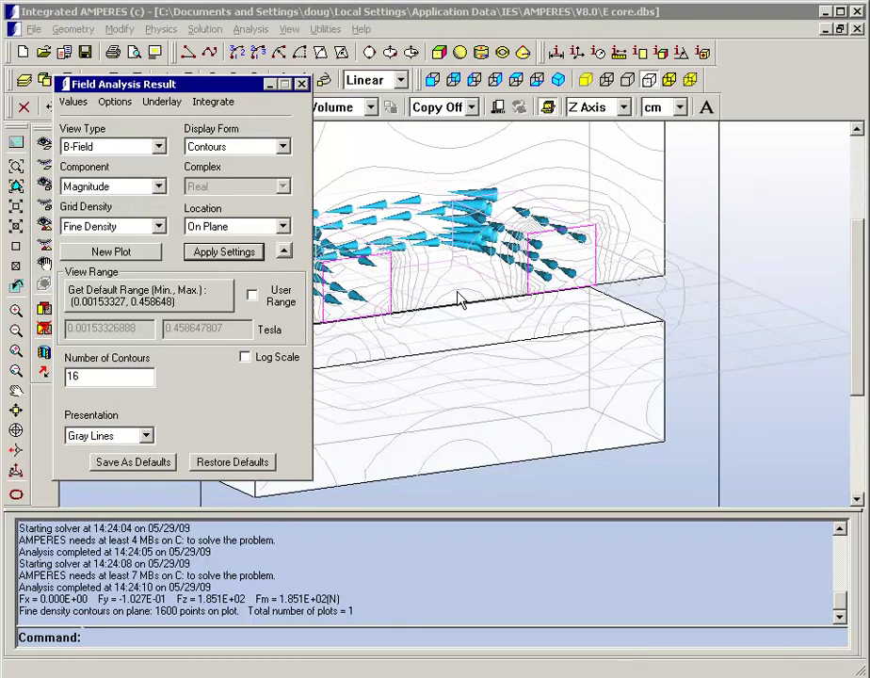
Step: Render the contours as Solid Color fills and add the Bm(Tesla) colour scale
{"action": "left_click", "coordinate": [146, 436]}
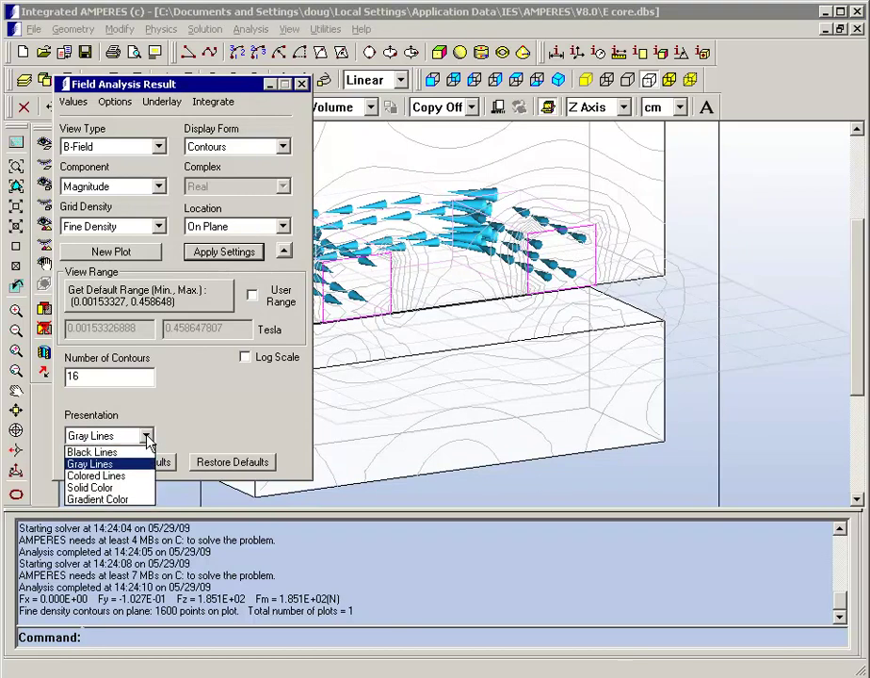
{"action": "left_click", "coordinate": [103, 487]}
{"action": "left_click", "coordinate": [227, 255]}
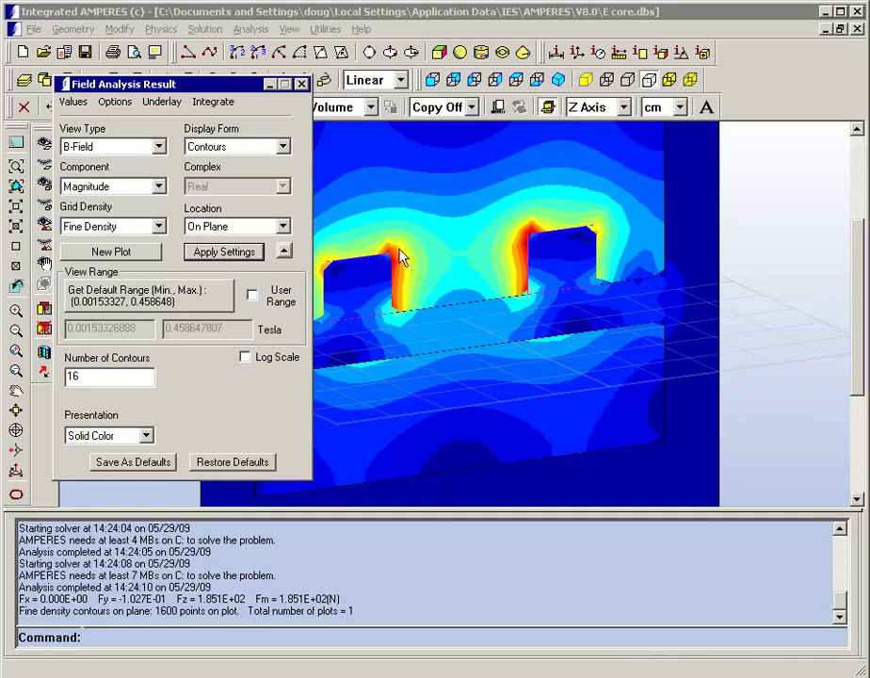
{"action": "left_click", "coordinate": [73, 100]}
{"action": "left_click", "coordinate": [130, 130]}
Step: Place the Bm(Tesla) legend right of the plot, apply Gradient Color, and rotate to show the whole plane
{"action": "left_click", "coordinate": [639, 171]}
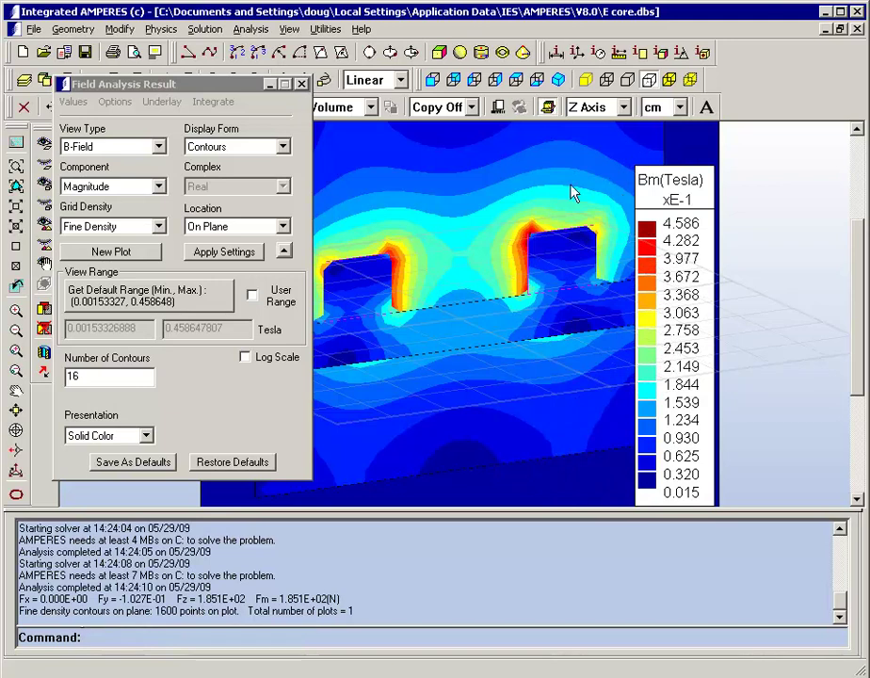
{"action": "left_click", "coordinate": [146, 435]}
{"action": "left_click", "coordinate": [98, 499]}
{"action": "left_click", "coordinate": [223, 256]}
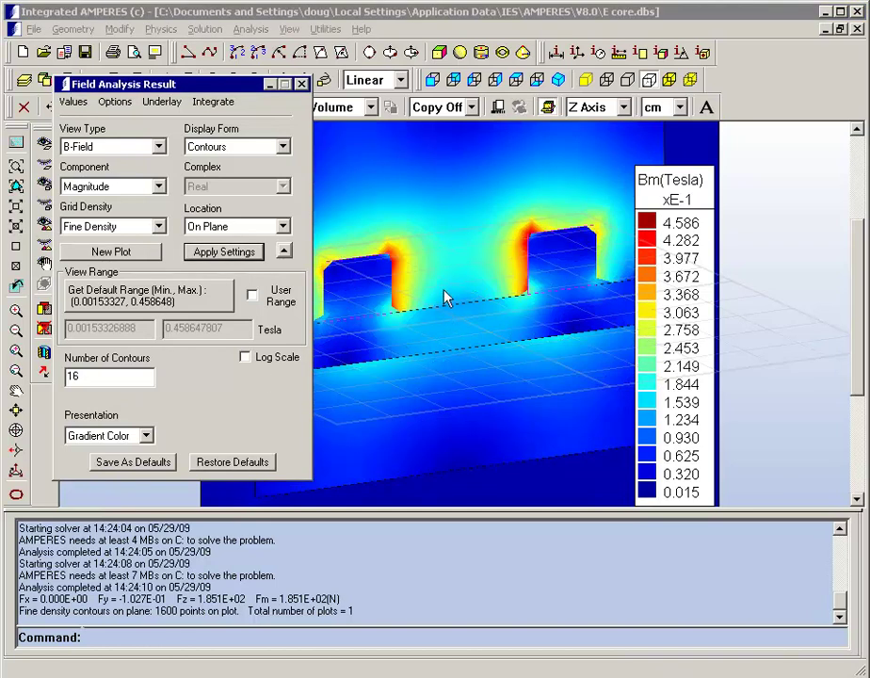
{"action": "left_click_drag", "start_coordinate": [446, 297], "coordinate": [462, 312]}
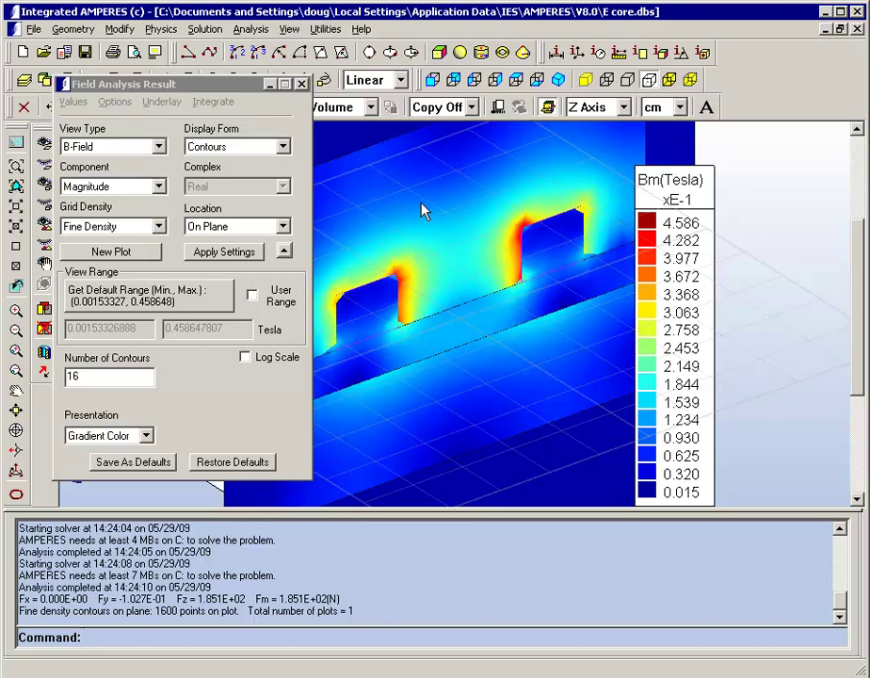
{"action": "left_click_drag", "start_coordinate": [581, 205], "coordinate": [528, 232]}
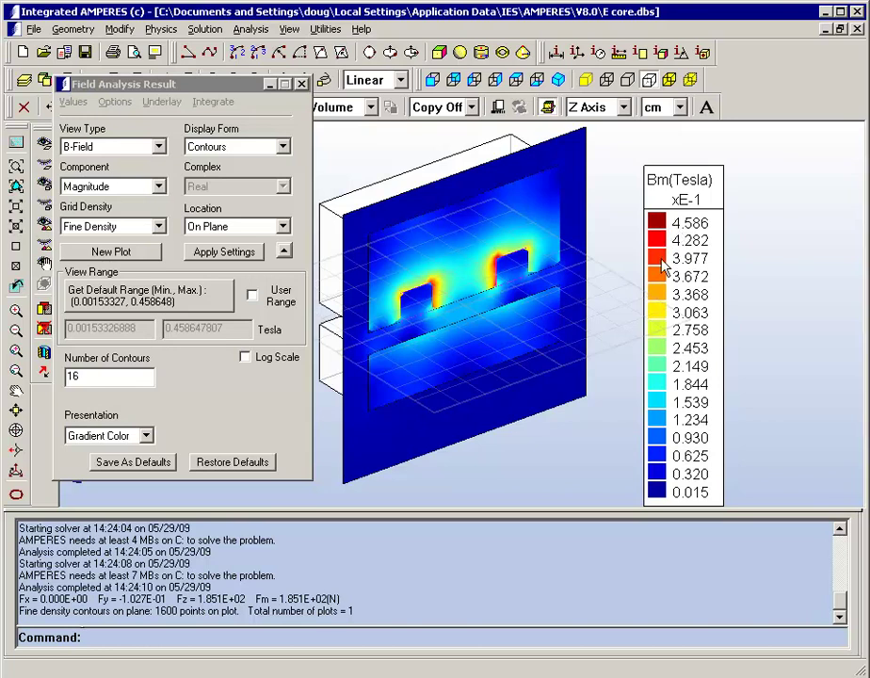
Step: Set 8 contours and enable Log Scale, giving a 1.533E-03 to 4.586E-01 Tesla legend
{"action": "double_click", "coordinate": [105, 377]}
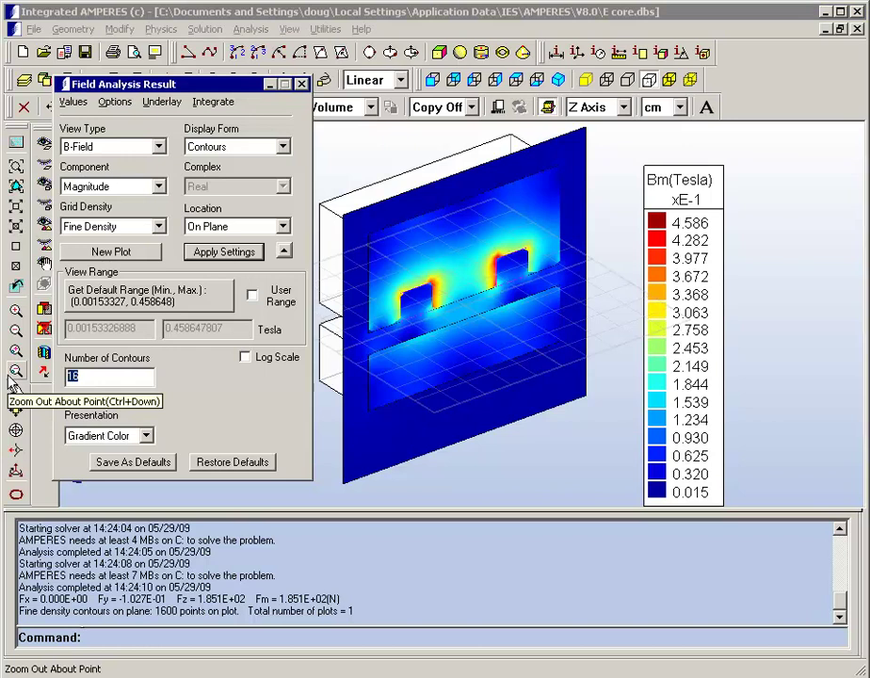
{"action": "type", "text": "8"}
{"action": "left_click", "coordinate": [224, 251]}
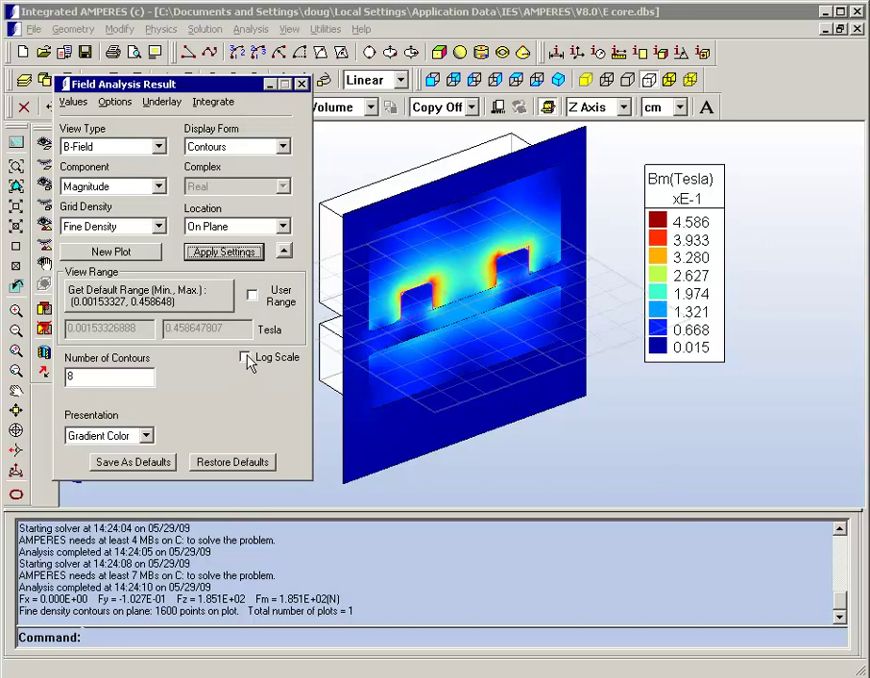
{"action": "left_click", "coordinate": [462, 388]}
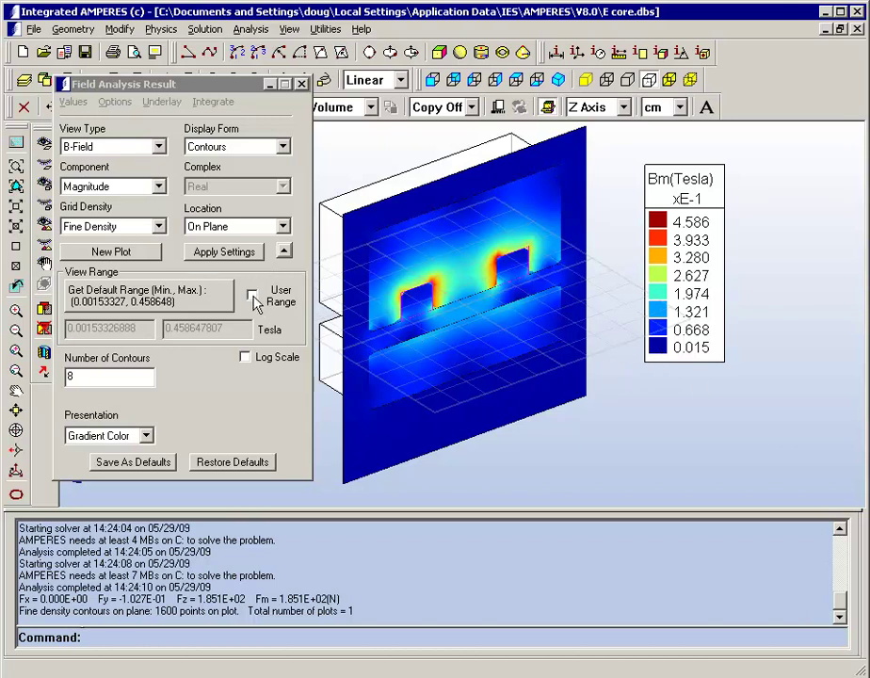
{"action": "left_click", "coordinate": [245, 357]}
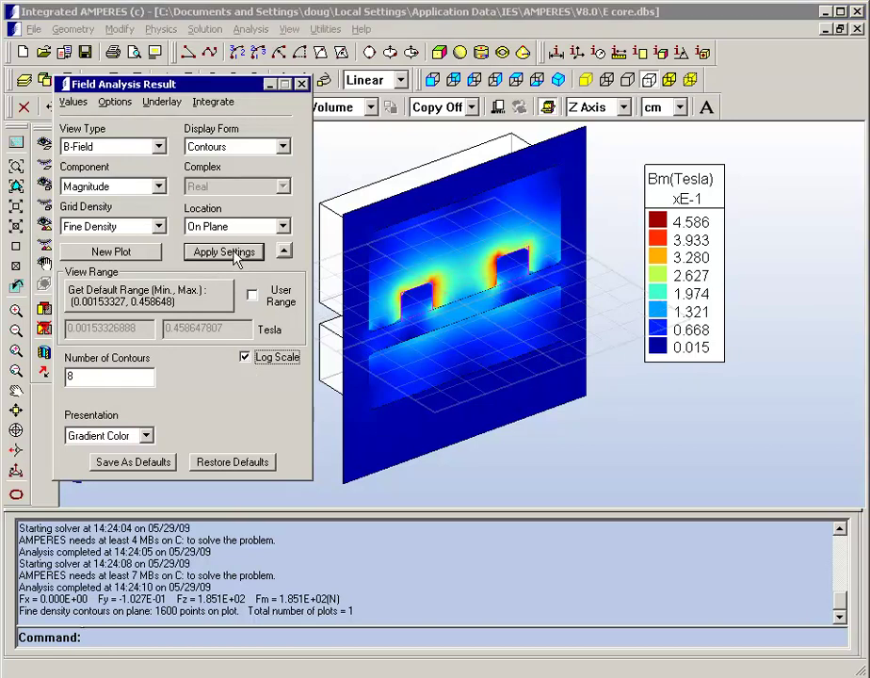
{"action": "left_click", "coordinate": [235, 256]}
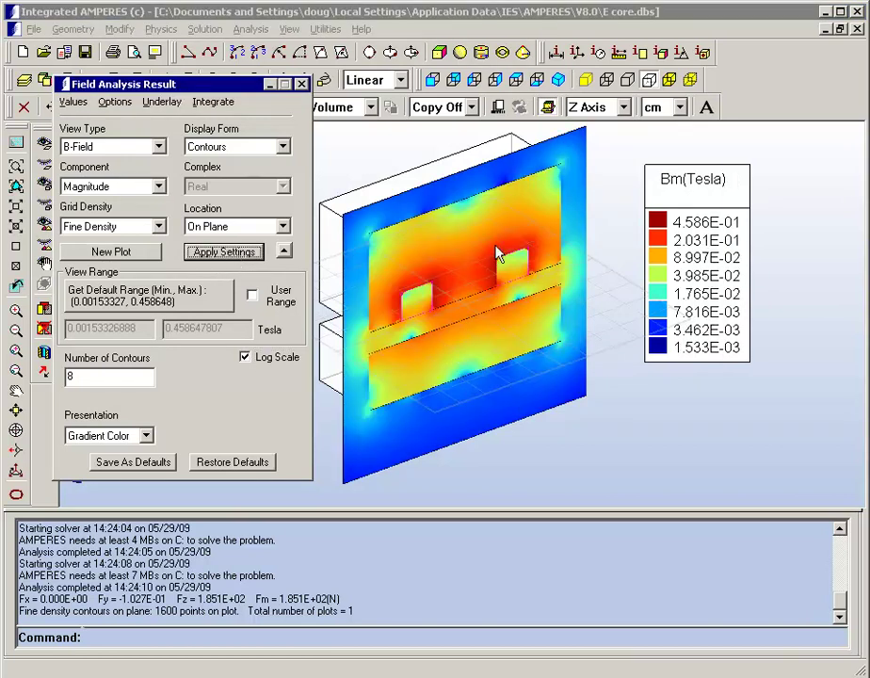